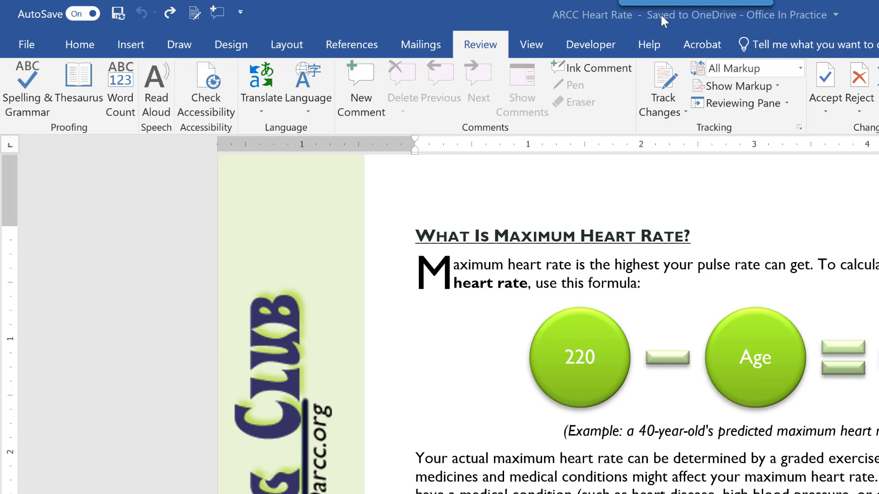
Step: Check where the ARCC Heart Rate document is saved, then dismiss the location panel
click(834, 15)
mouse_move(751, 71)
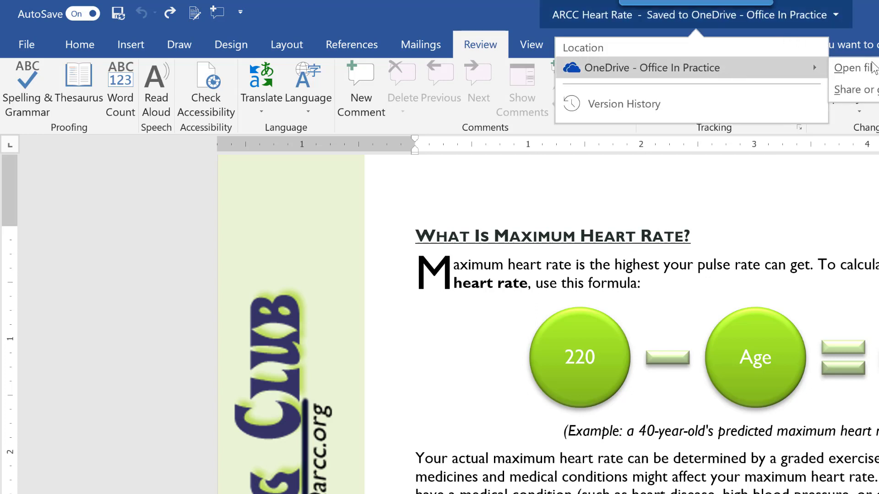
key(Escape)
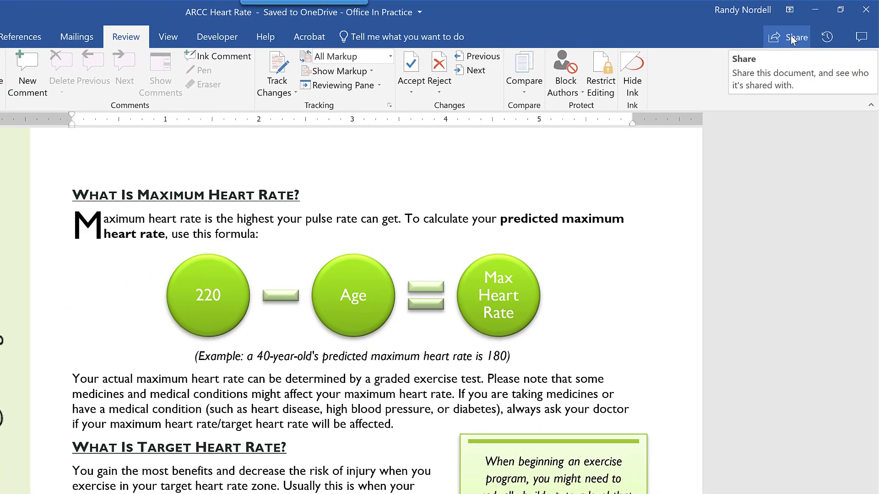
Step: Set the share link to Anyone with editing allowed, then glance at the Send a Copy choices
click(792, 40)
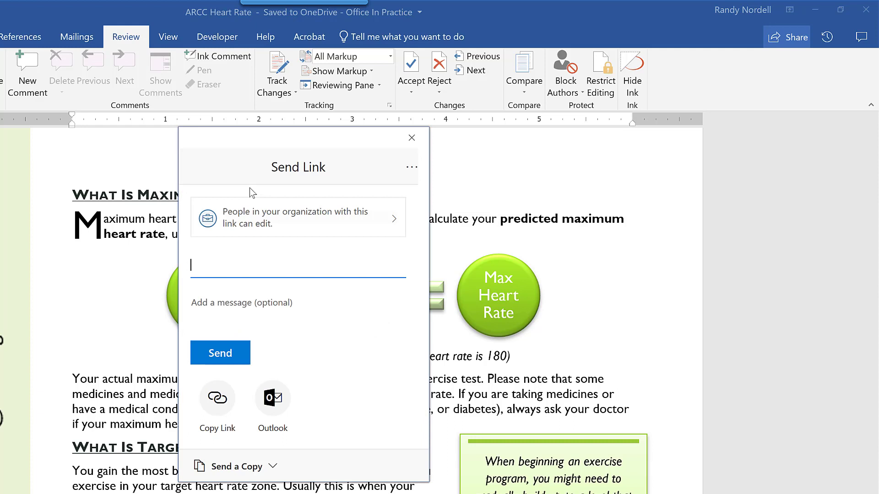
click(297, 228)
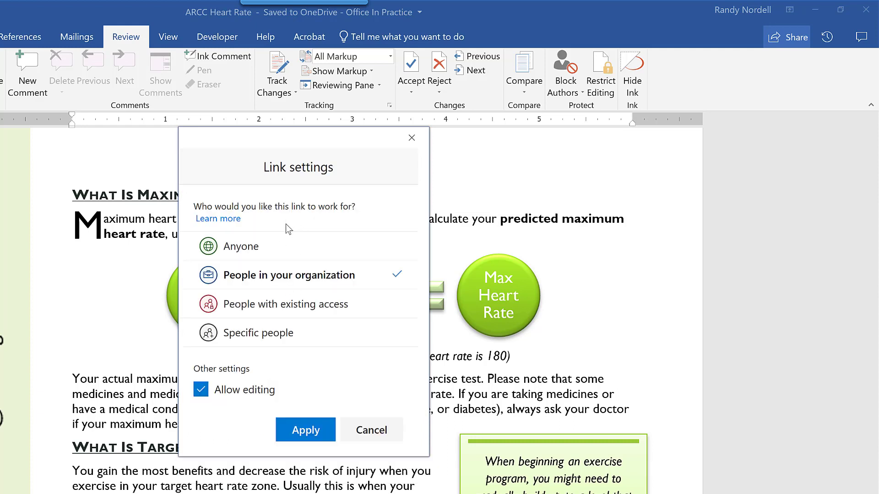
click(281, 250)
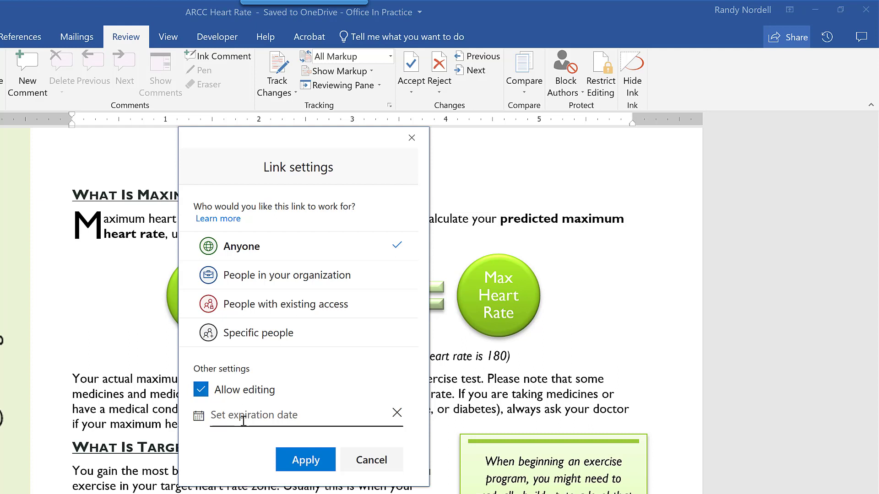
click(315, 473)
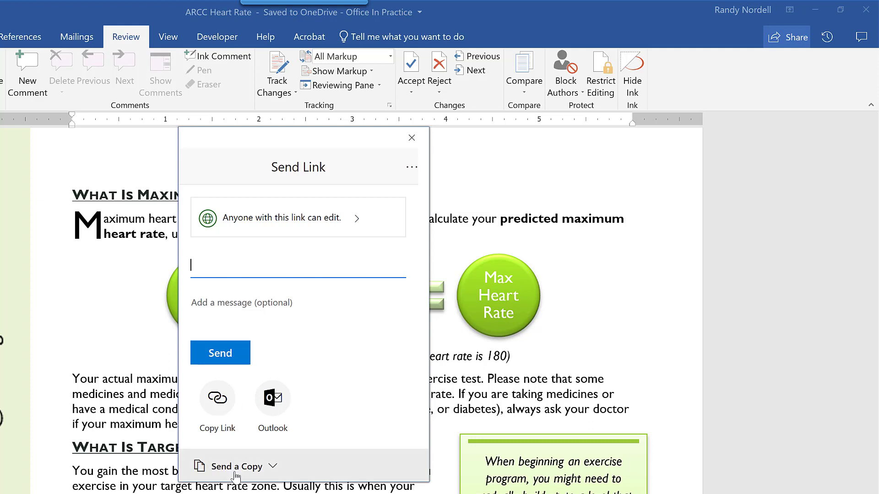
click(256, 467)
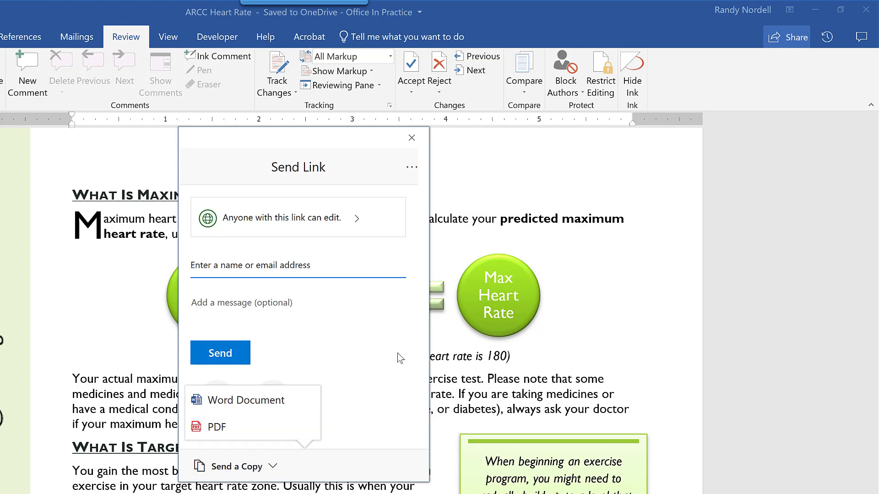
click(389, 329)
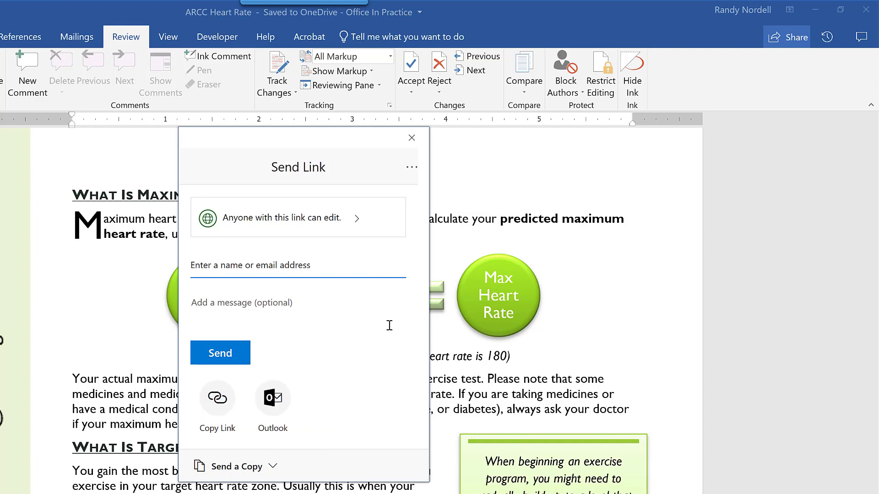
Step: Close the Send Link dialog, look over the Draw pens, then go to Review
click(411, 140)
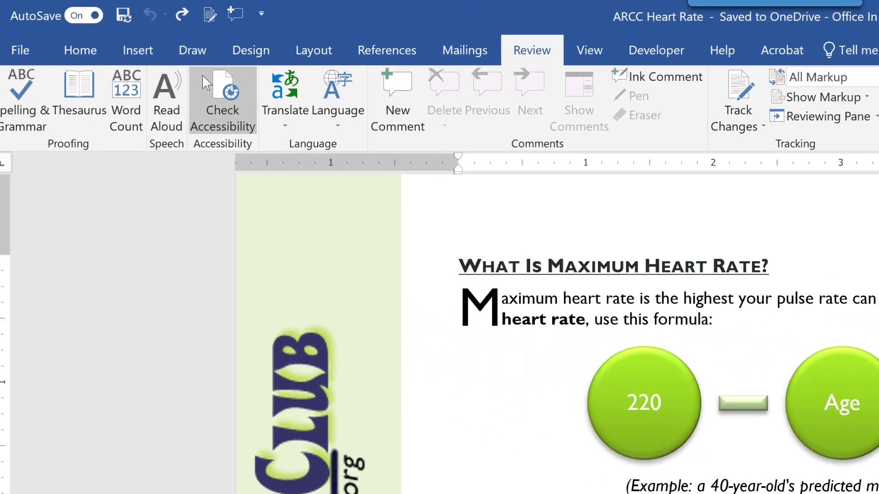
click(198, 51)
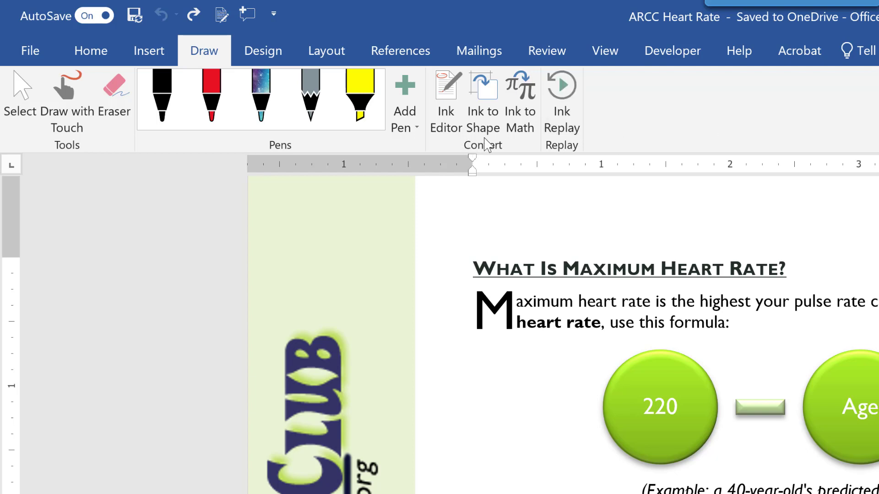
click(556, 58)
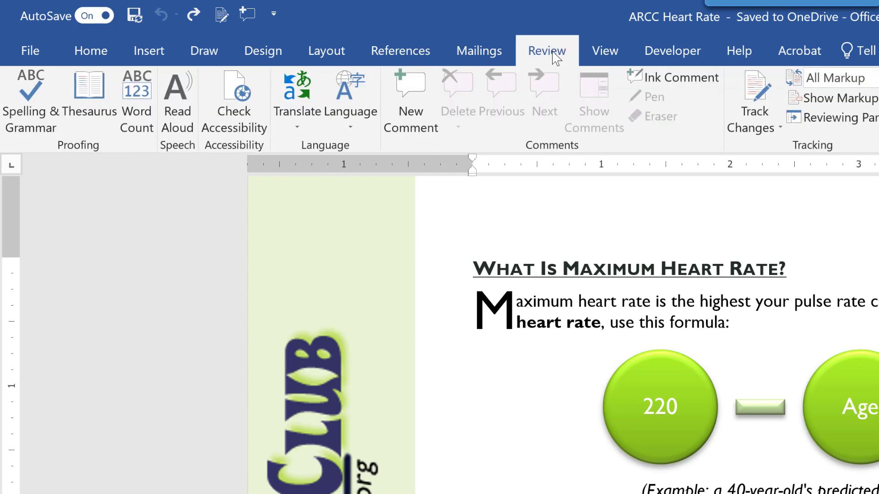
Step: Run Check Accessibility and give Diagram 4 the alt text 'Description'
click(239, 117)
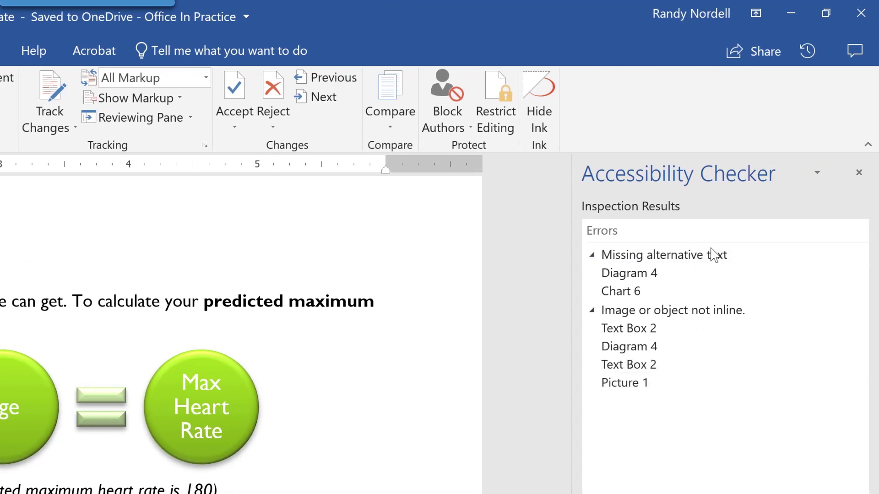
click(667, 288)
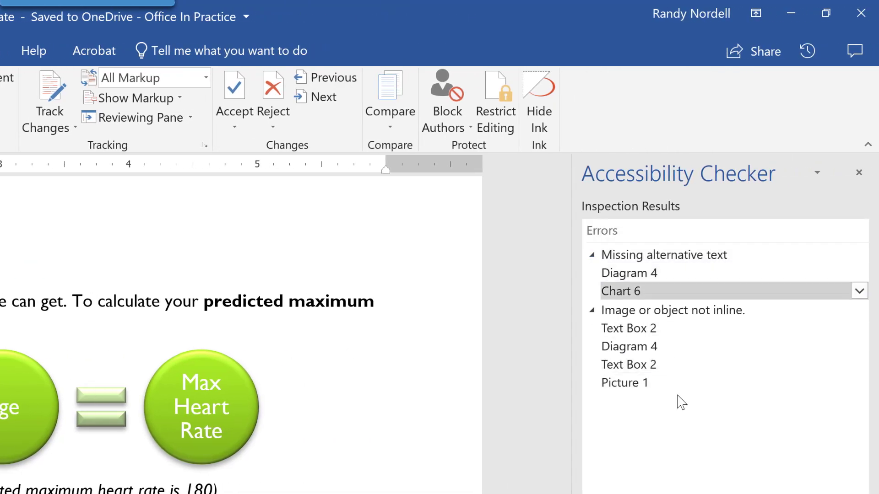
click(668, 274)
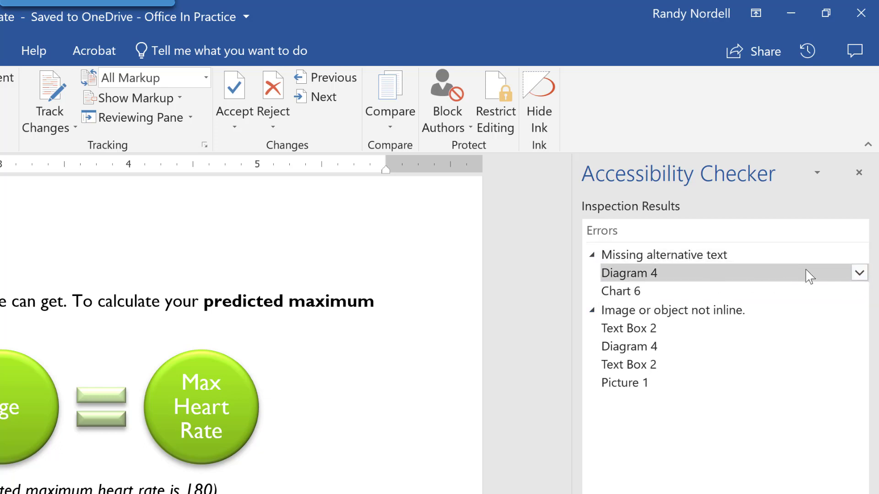
click(859, 274)
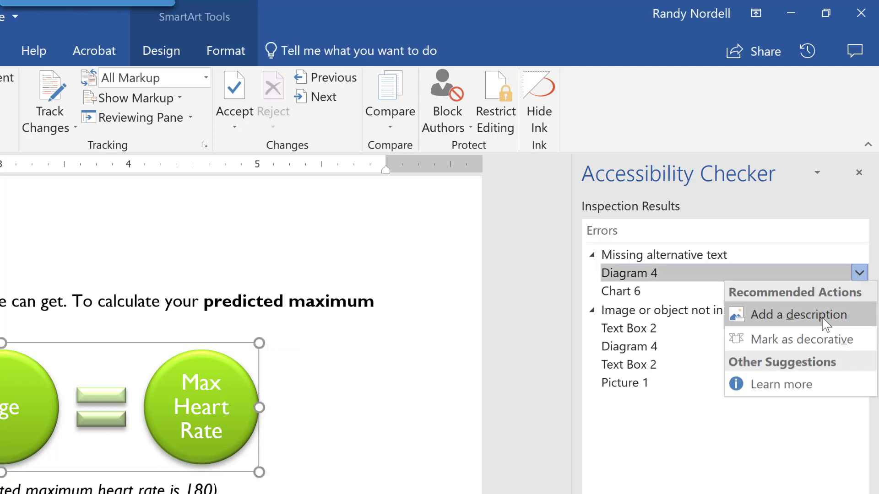
click(798, 322)
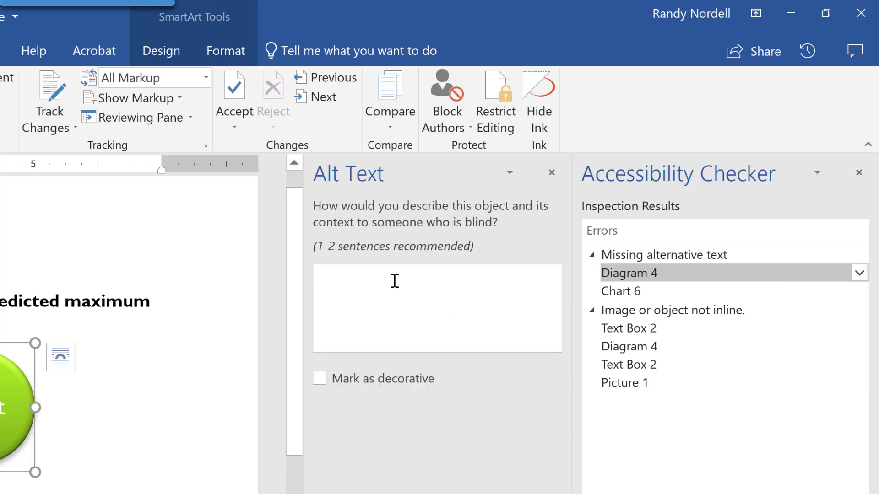
click(394, 280)
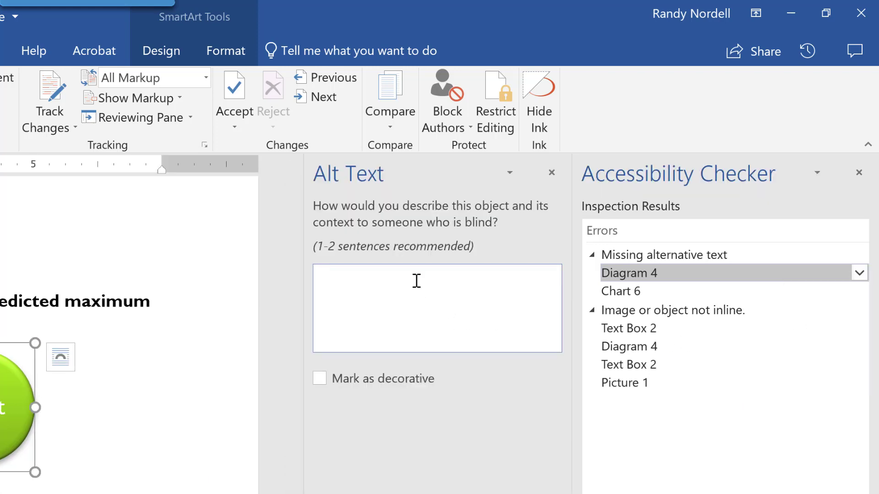
text(Description)
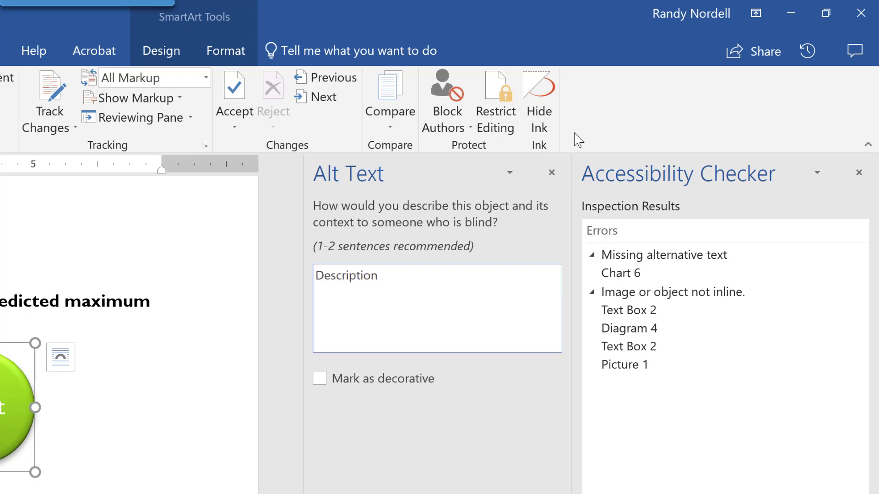
Step: Close the Alt Text pane and show Picture Format options for the vertical club logo
click(552, 173)
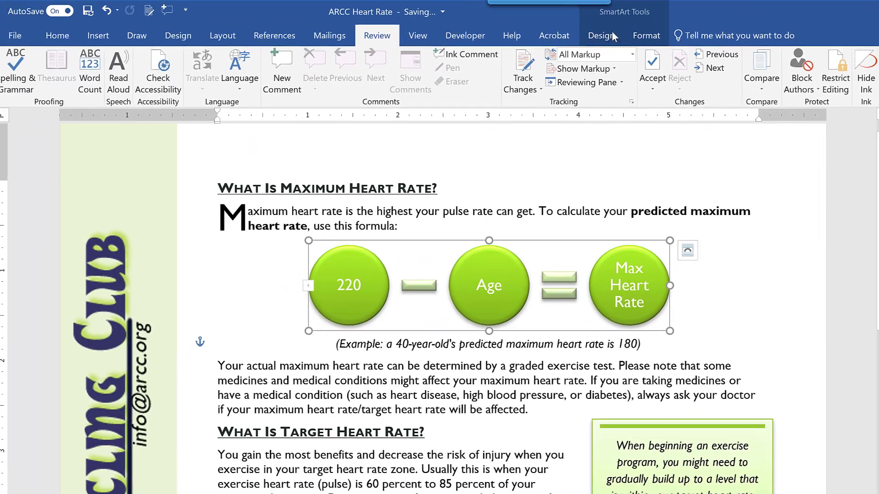
click(113, 364)
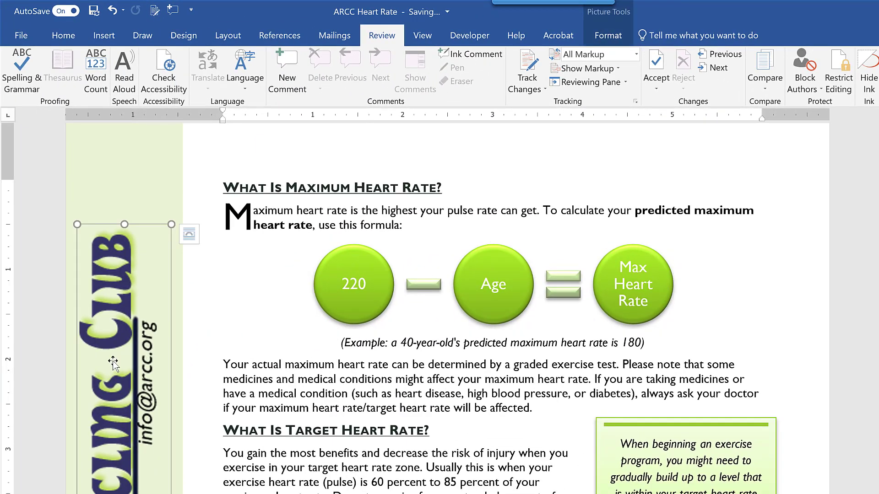
click(609, 35)
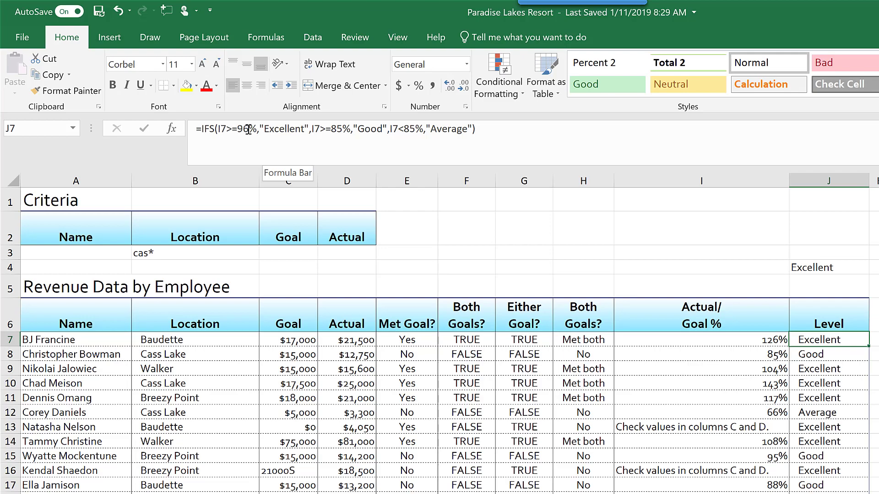
click(176, 133)
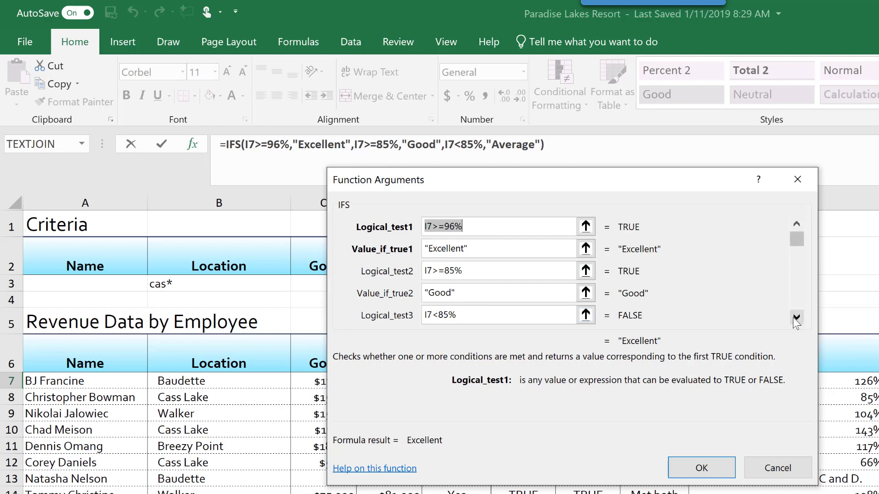
click(795, 317)
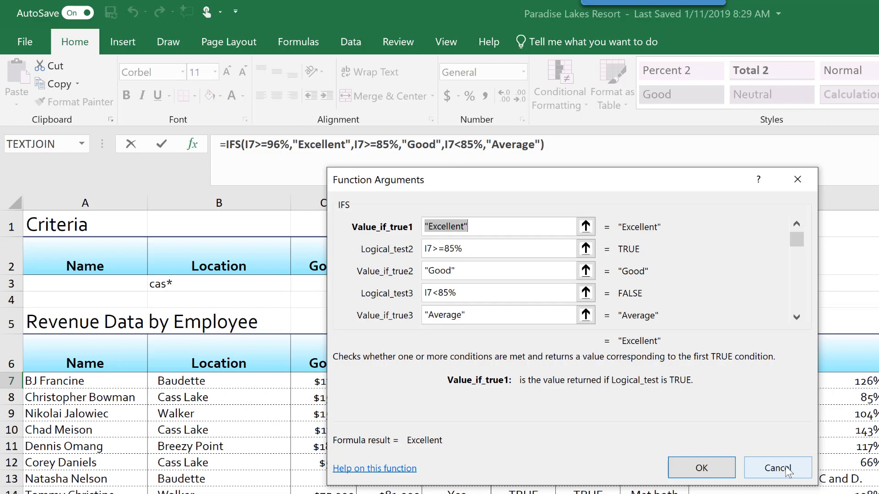
click(772, 469)
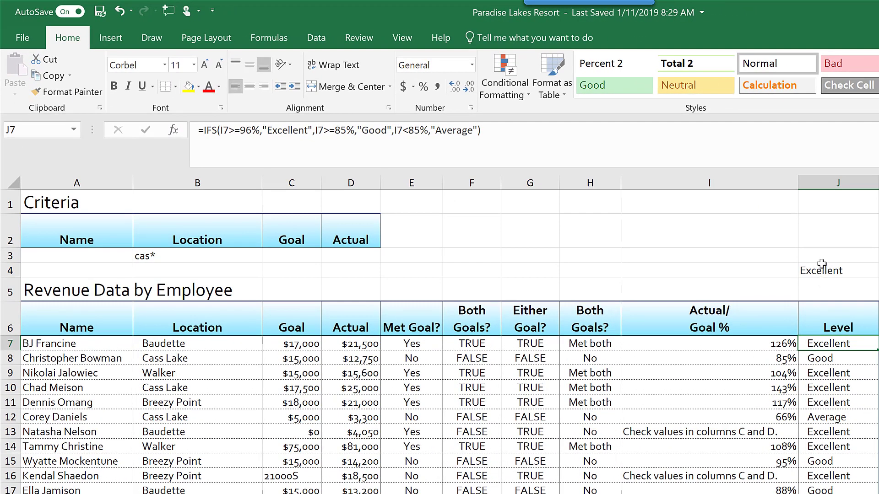
Step: Compare the nested IF formula in J4 with the IFS formula in J7
click(820, 272)
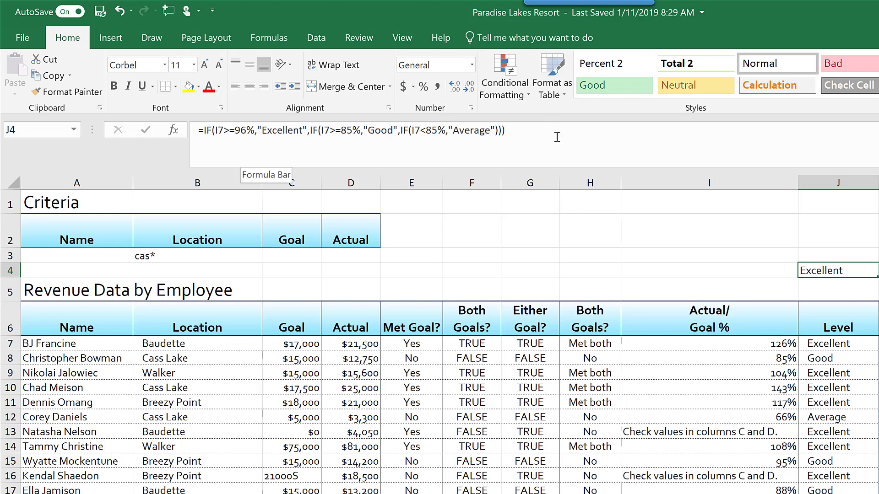
click(829, 346)
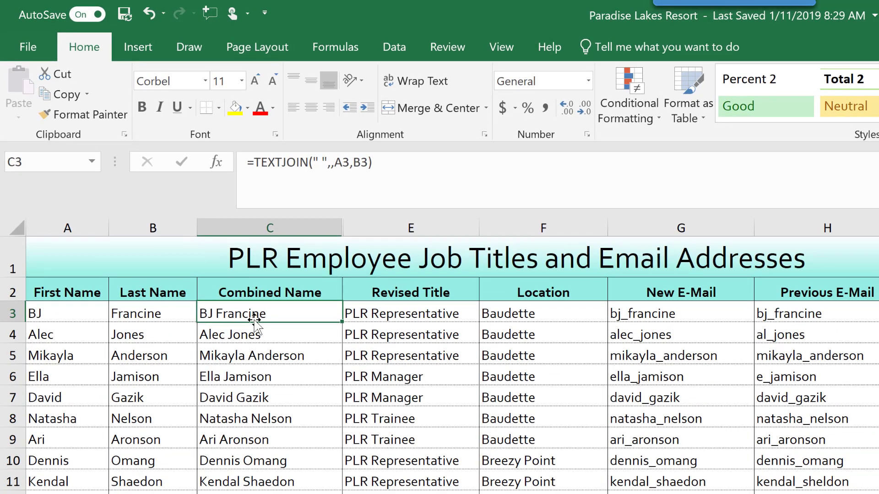
Step: View the TEXTJOIN argument breakdown for C3 with Shift+F3, then dismiss it
key(shift+F3)
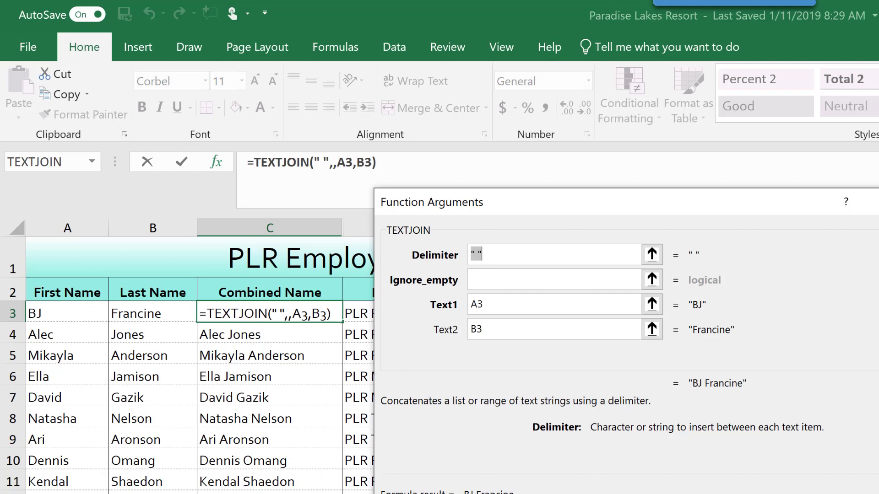
key(Return)
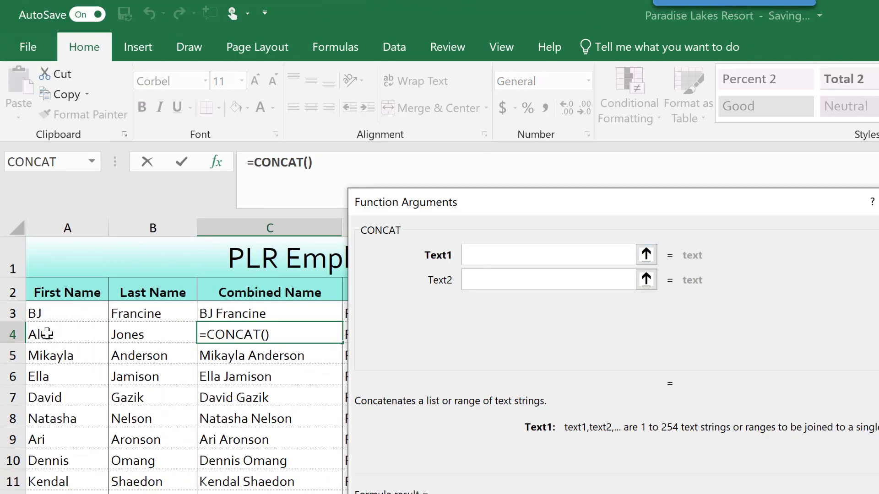
Step: Complete C4 as CONCAT(A4, " ", B4) showing Alec Jones, then compare with C3's TEXTJOIN
click(47, 334)
click(482, 280)
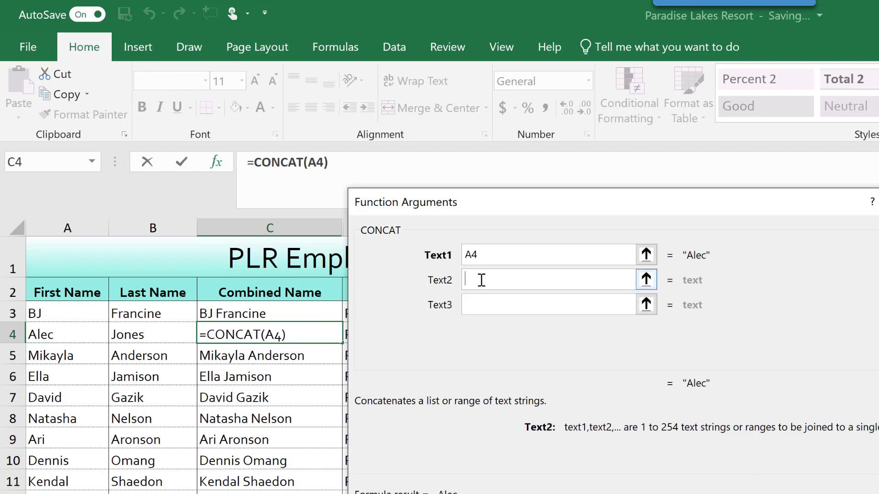
text(" ")
click(486, 302)
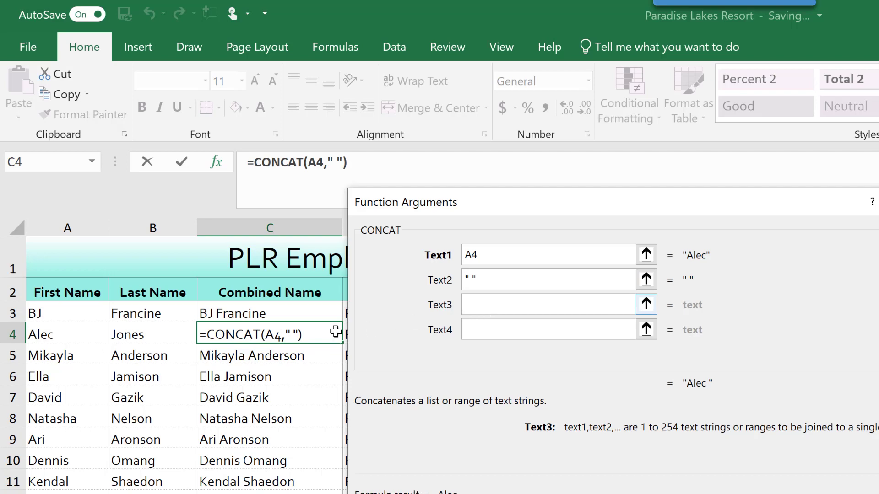
click(140, 335)
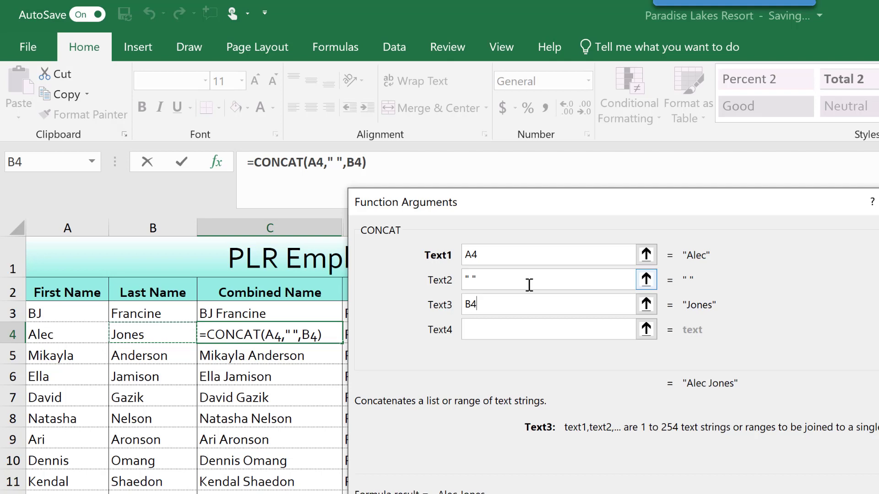
drag(503, 202, 506, 204)
key(Return)
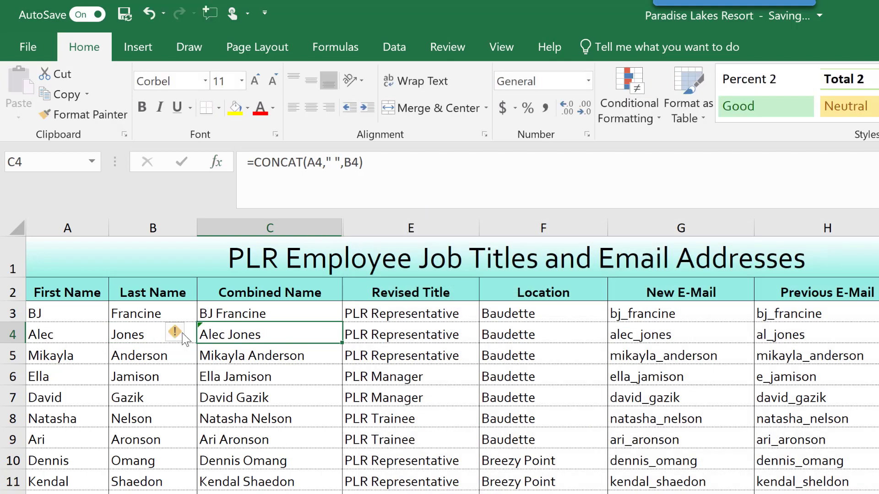
click(250, 311)
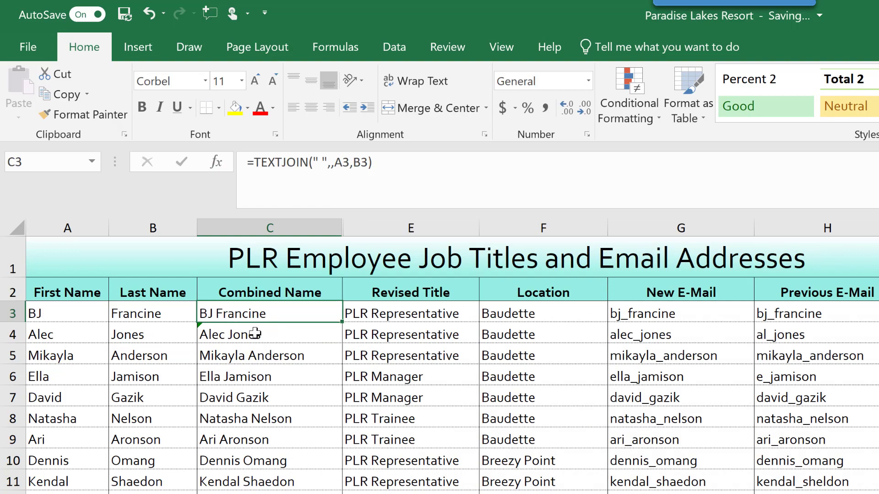
click(257, 333)
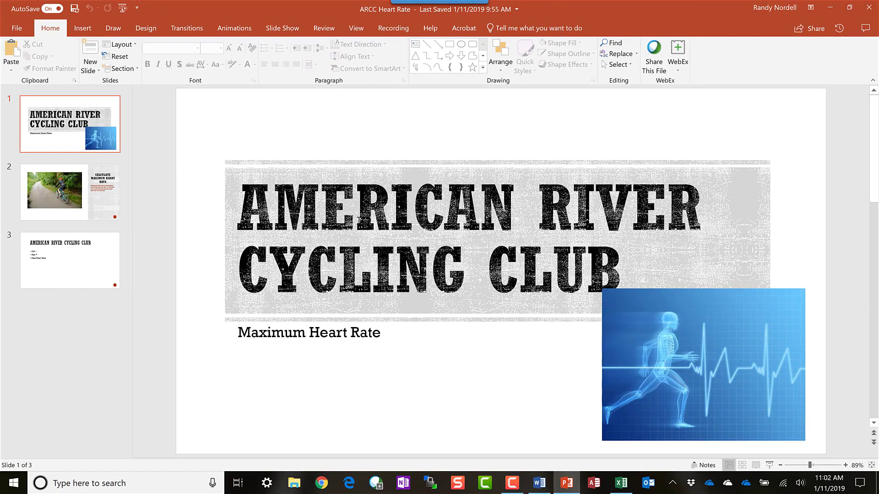
Step: Show the Design ribbon with the ARCC deck's themes and variants
click(147, 30)
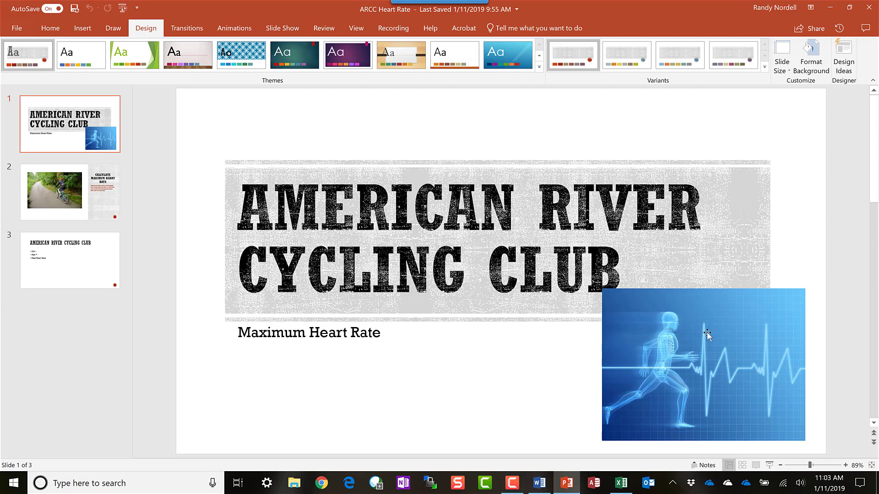
Step: Apply Design Ideas layouts: full-width heart-rate image on slide 1, large cyclist photo on slide 2
click(843, 60)
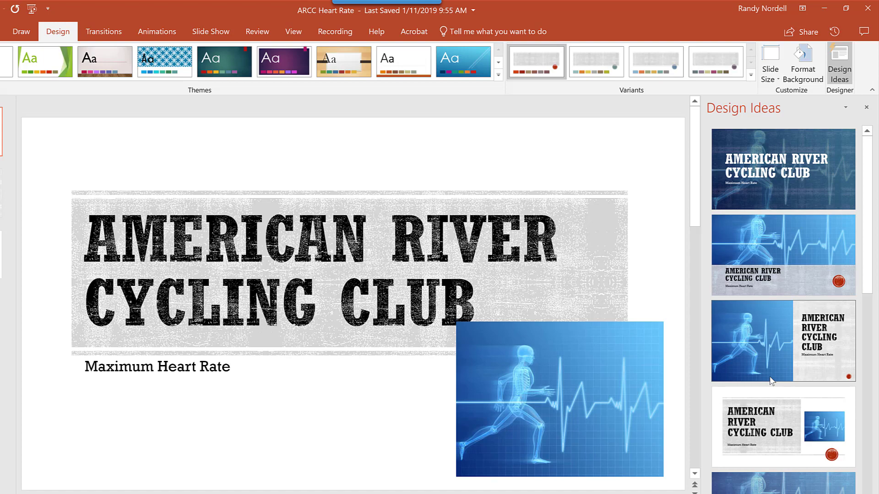
click(777, 250)
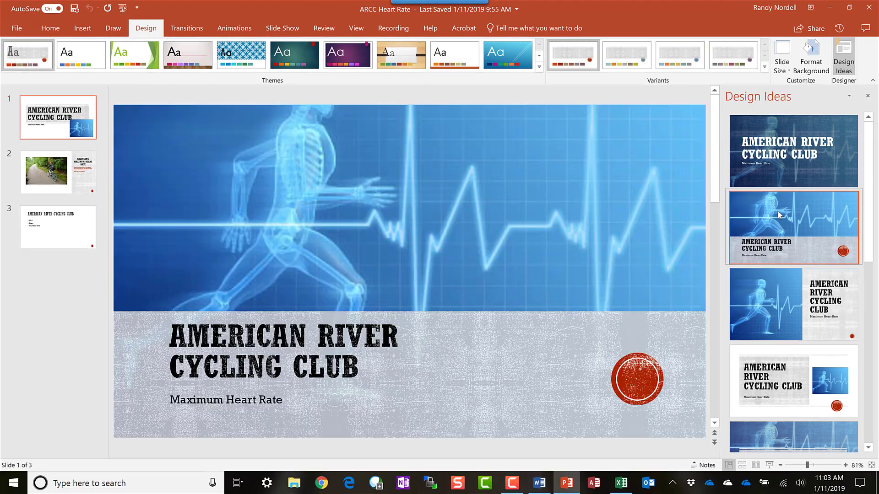
click(70, 169)
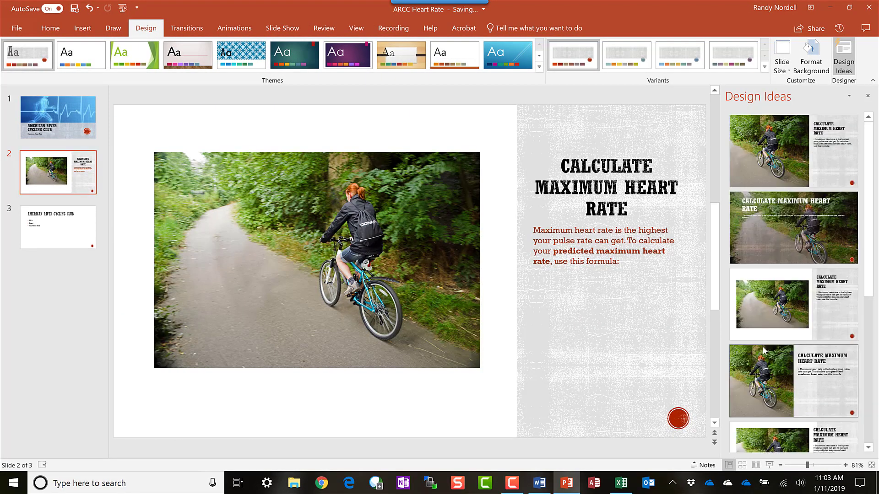
click(762, 347)
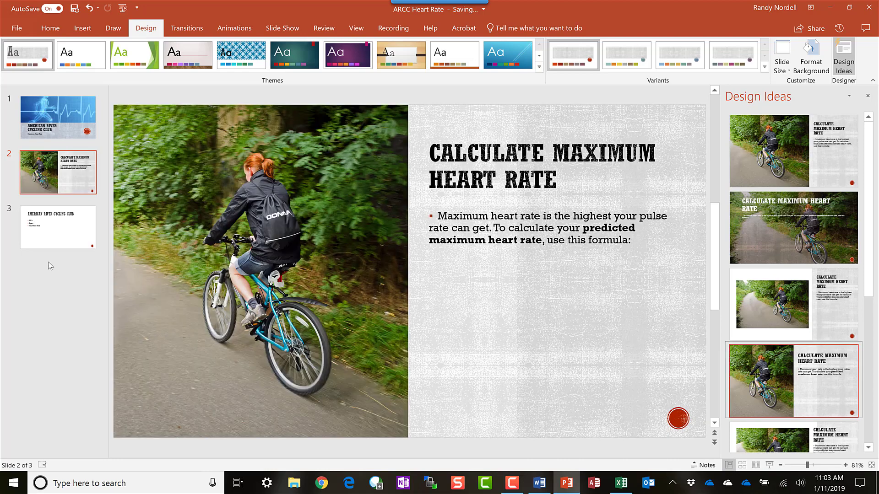
Step: Give slide 3 the numbered 01/02/03 box layout and review the restyled slides 2 and 3
click(50, 234)
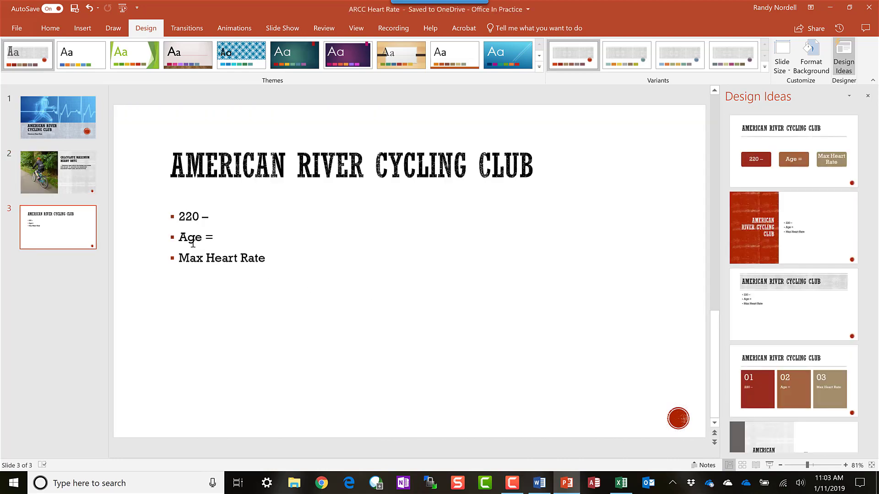
scroll(828, 320, down, 3)
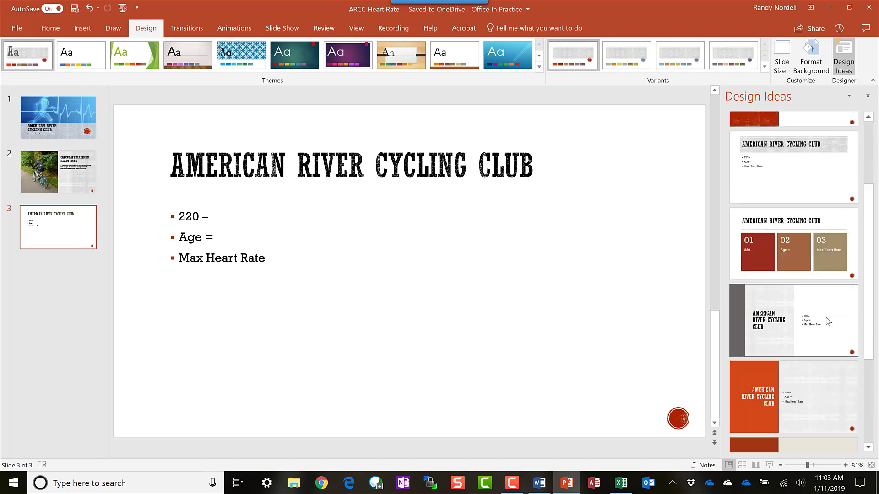
scroll(828, 322, down, 3)
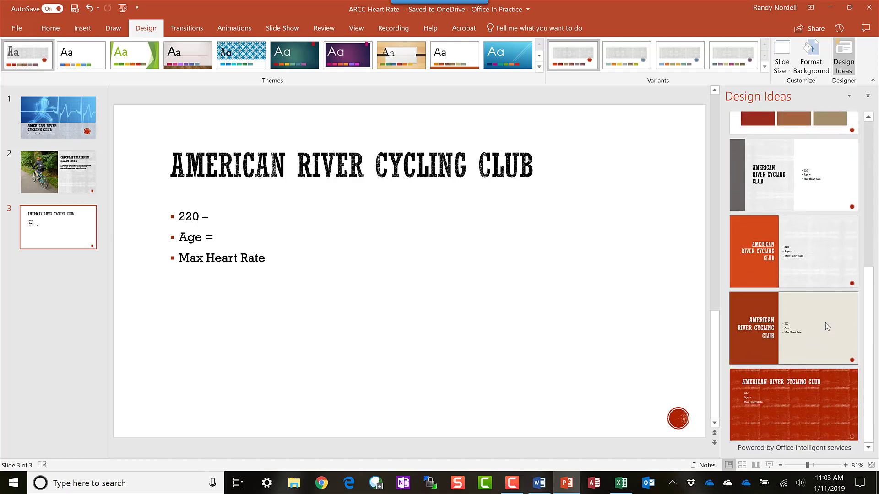
scroll(825, 324, up, 4)
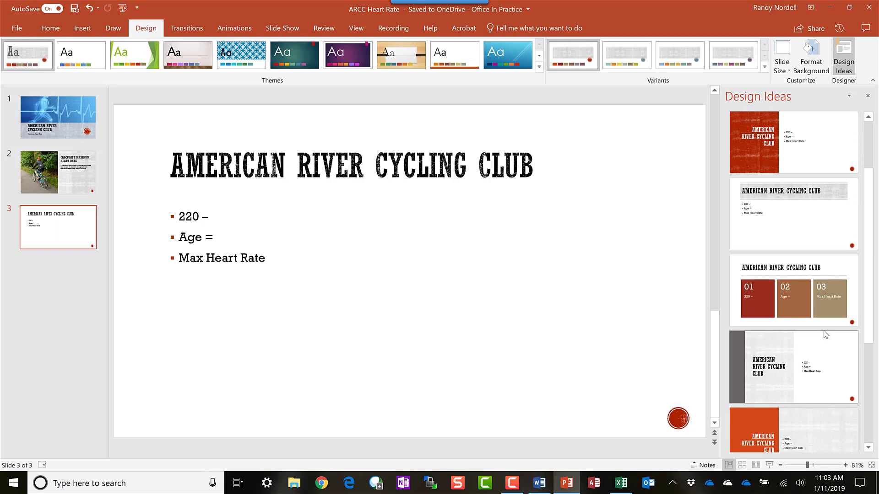
click(812, 308)
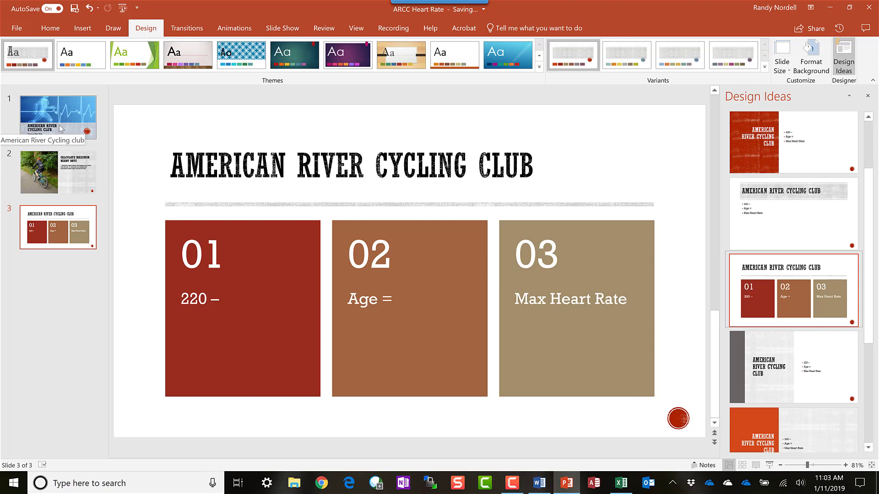
click(62, 181)
click(62, 224)
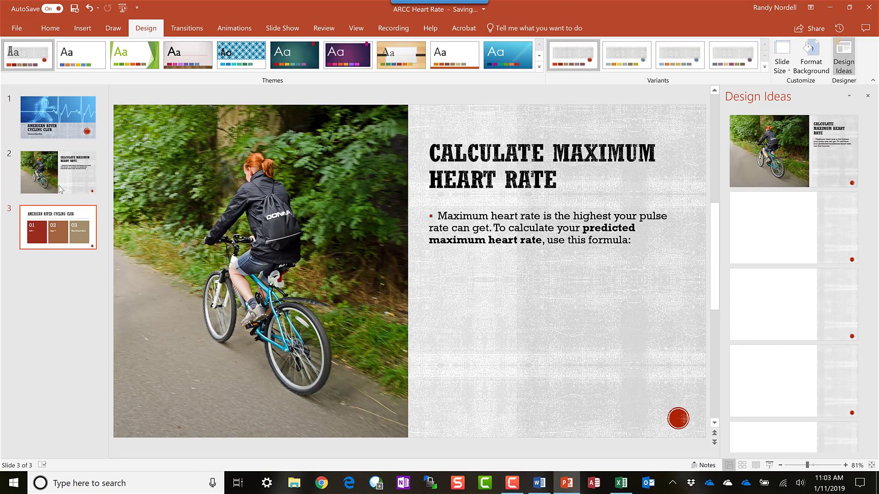
click(55, 114)
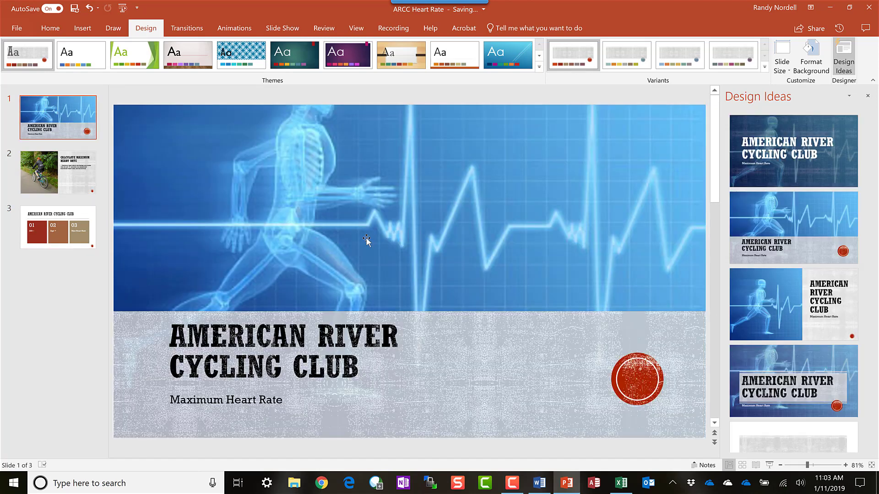